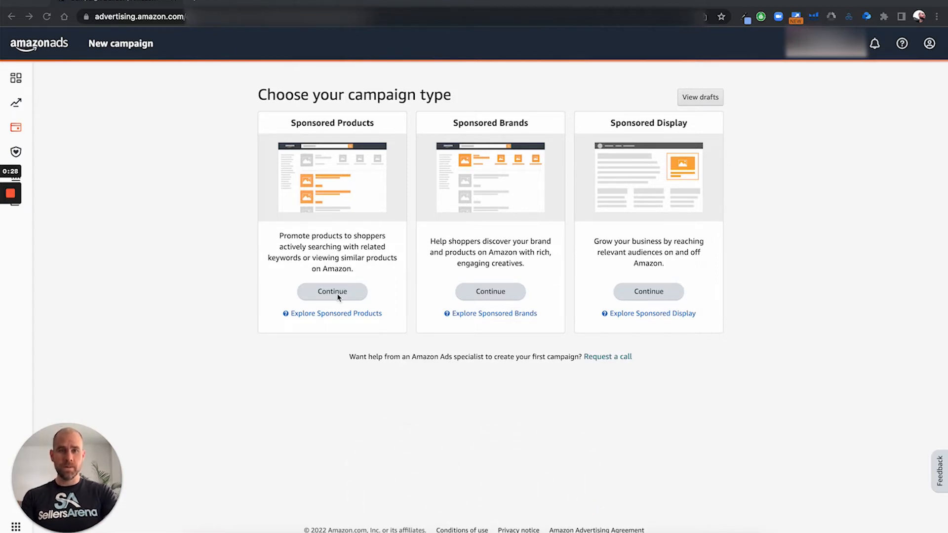
# - Start a new Sponsored Products campaign and add one eligible product to its ad group
pyautogui.click(338, 295)
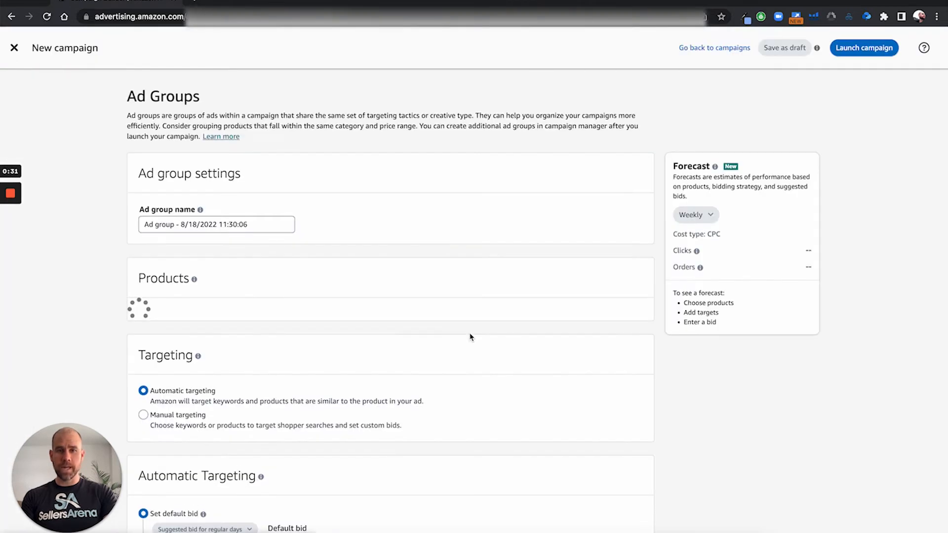
pyautogui.click(223, 224)
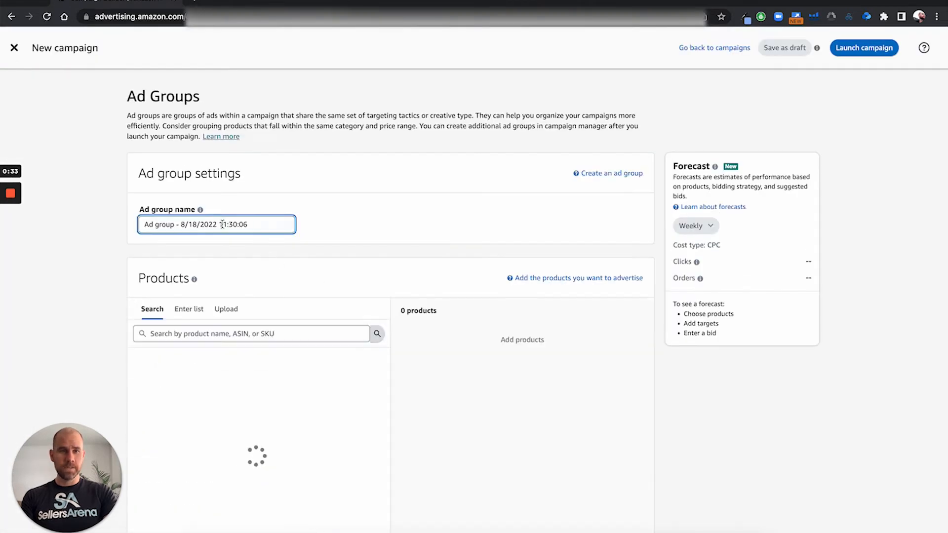
pyautogui.scroll(-1, 243, 250)
pyautogui.scroll(1, 244, 249)
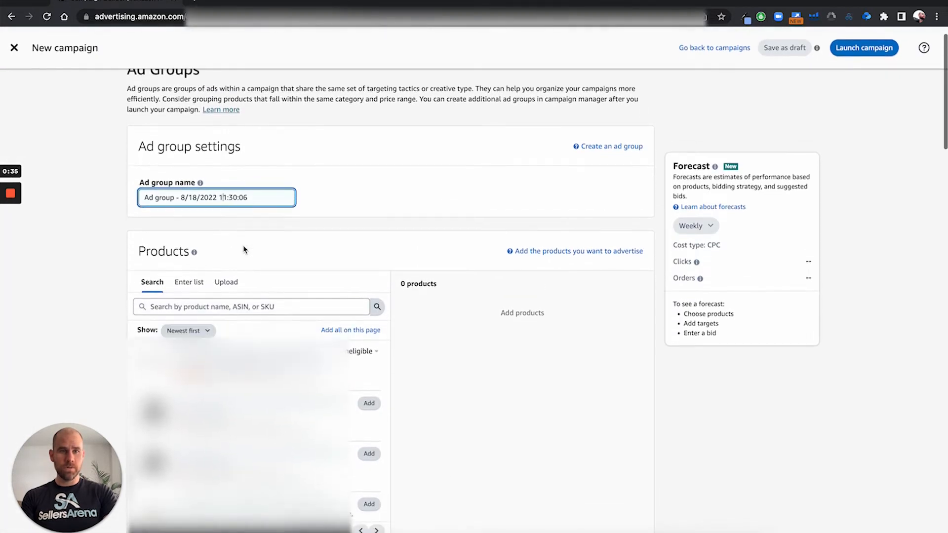
pyautogui.scroll(-1, 244, 250)
pyautogui.scroll(-1, 207, 254)
pyautogui.scroll(-2, 346, 370)
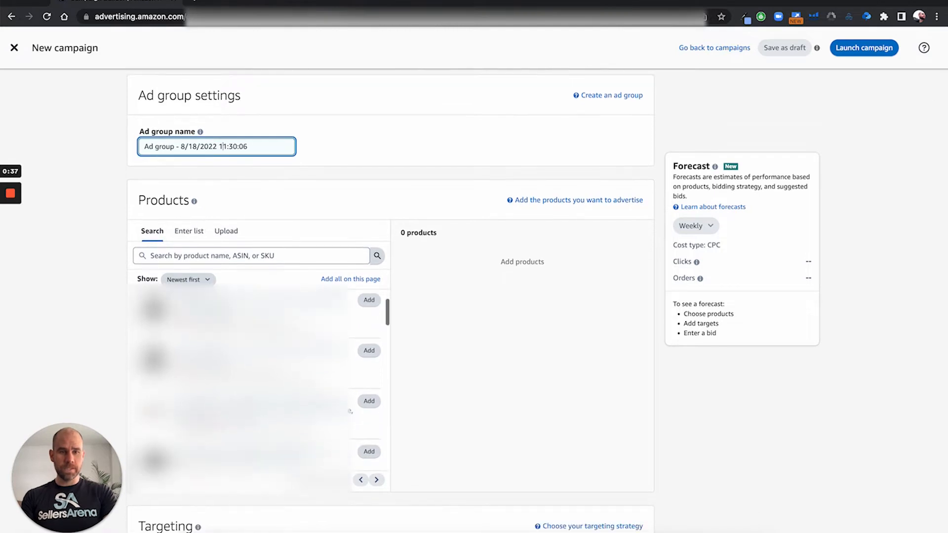
pyautogui.click(370, 384)
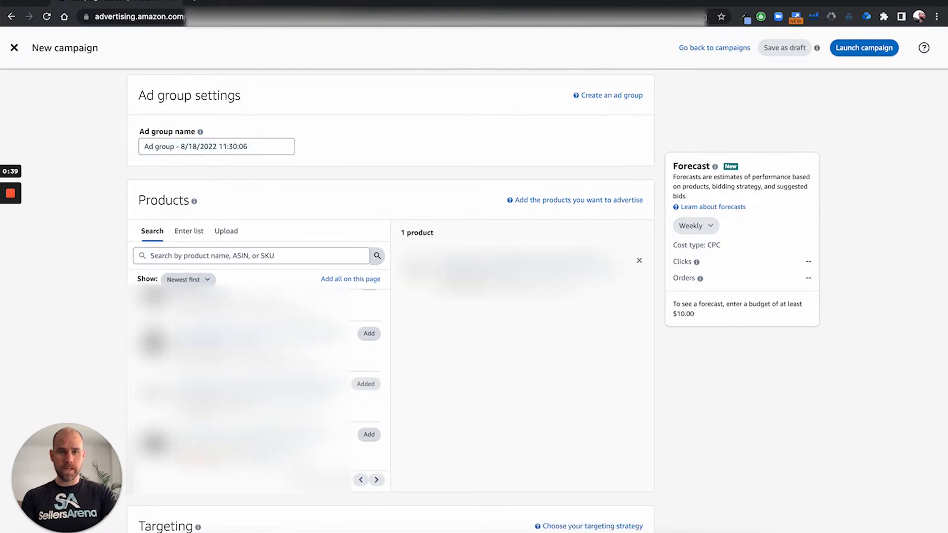
# - Set the ad group to manual targeting and choose product targeting instead of keyword targeting
pyautogui.scroll(-3, 345, 385)
pyautogui.scroll(-5, 89, 292)
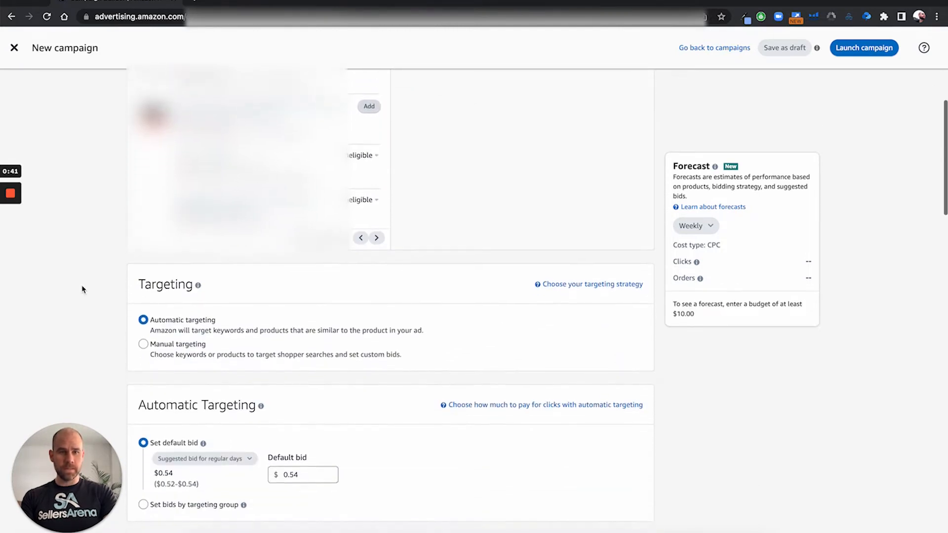
pyautogui.click(142, 311)
pyautogui.scroll(-3, 94, 301)
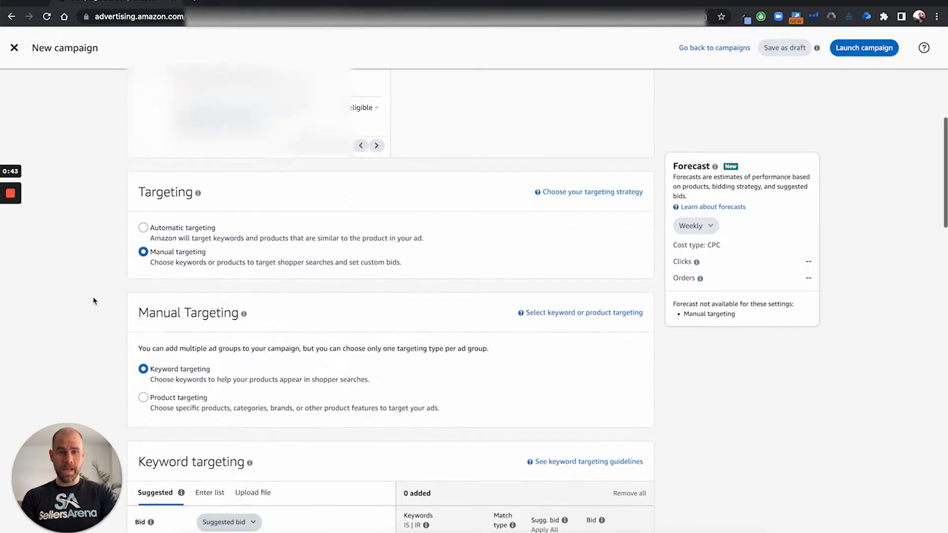
pyautogui.click(144, 320)
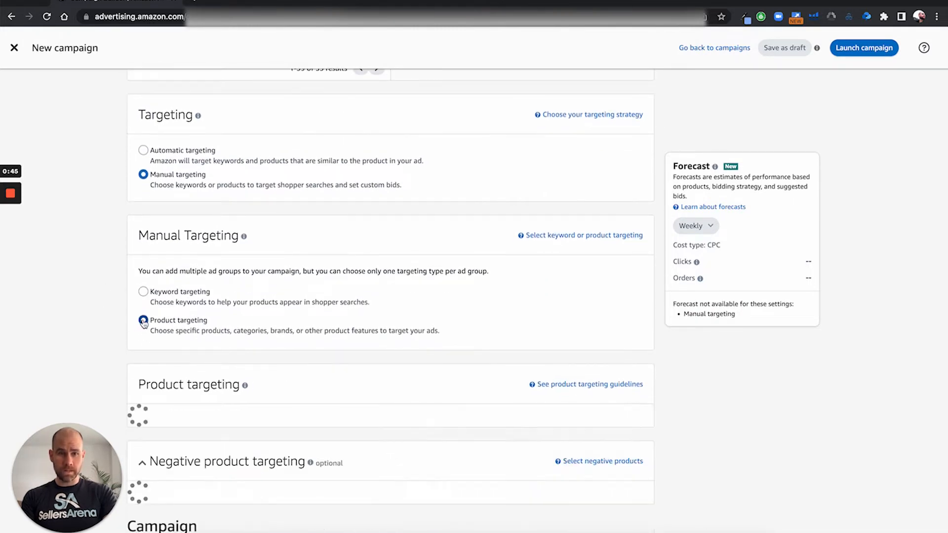
# - Search the individual products for "kayak" in product targeting and look through the results
pyautogui.scroll(-2, 94, 310)
pyautogui.scroll(-4, 94, 310)
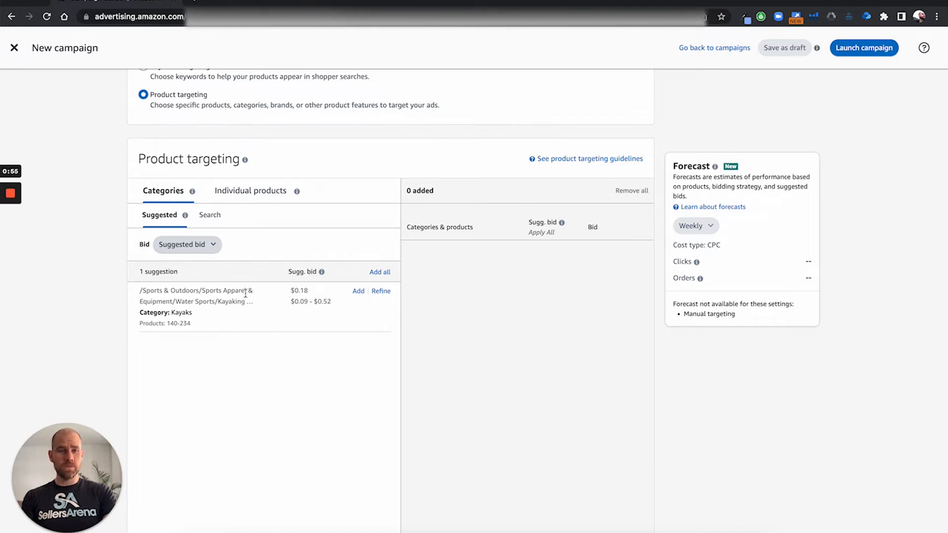
pyautogui.click(253, 193)
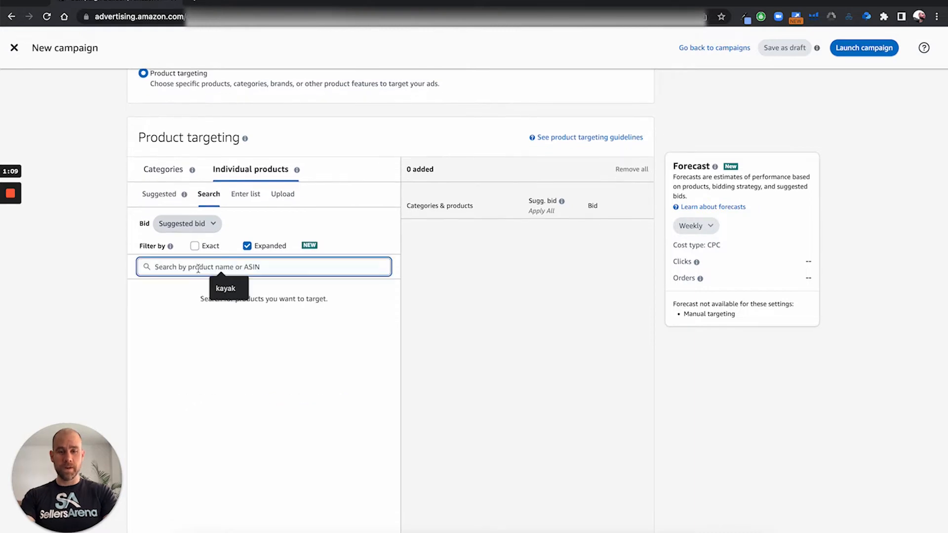
pyautogui.write('kayak')
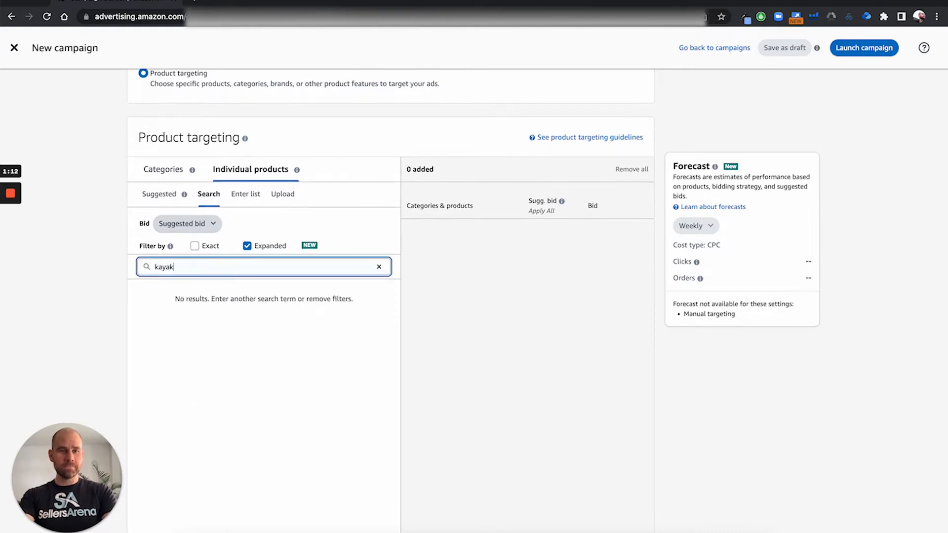
pyautogui.press('Return')
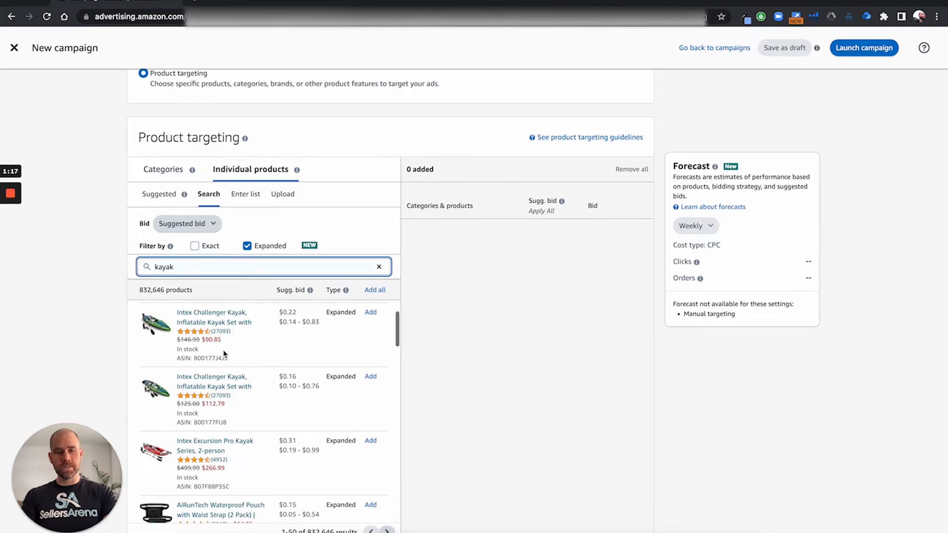
pyautogui.scroll(-1, 224, 354)
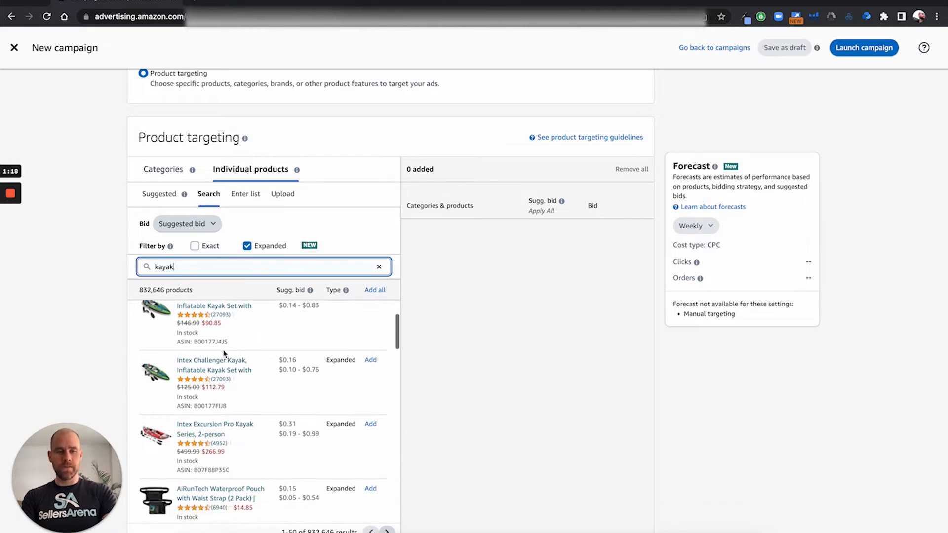
pyautogui.scroll(-1, 224, 354)
pyautogui.scroll(3, 227, 352)
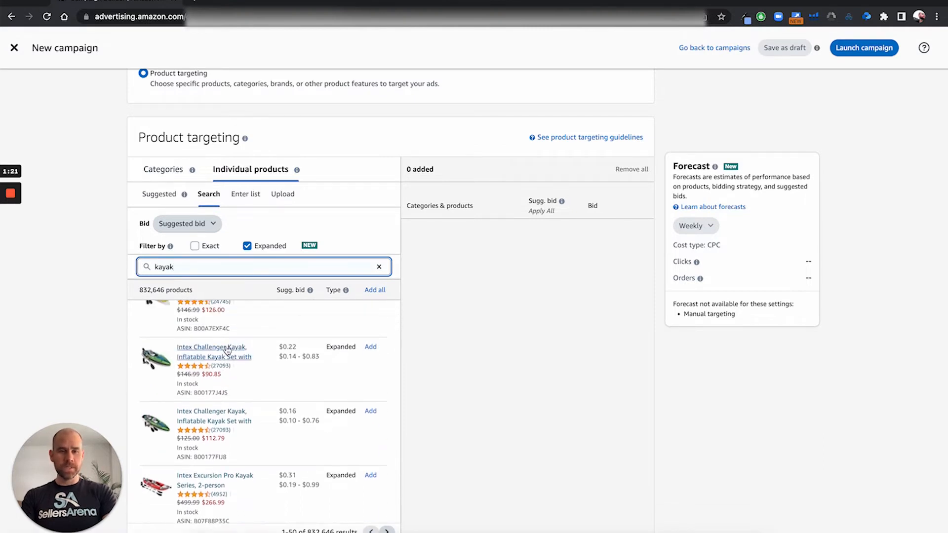
# - Filter the kayak results to Exact only and add the Explorer K2 Kayak as an exact product target
pyautogui.scroll(3, 226, 352)
pyautogui.click(195, 283)
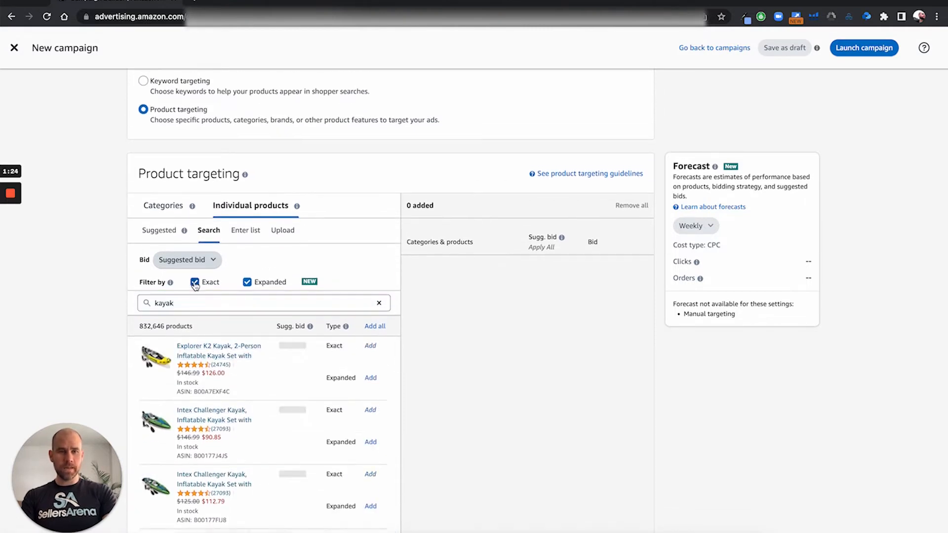
pyautogui.click(246, 283)
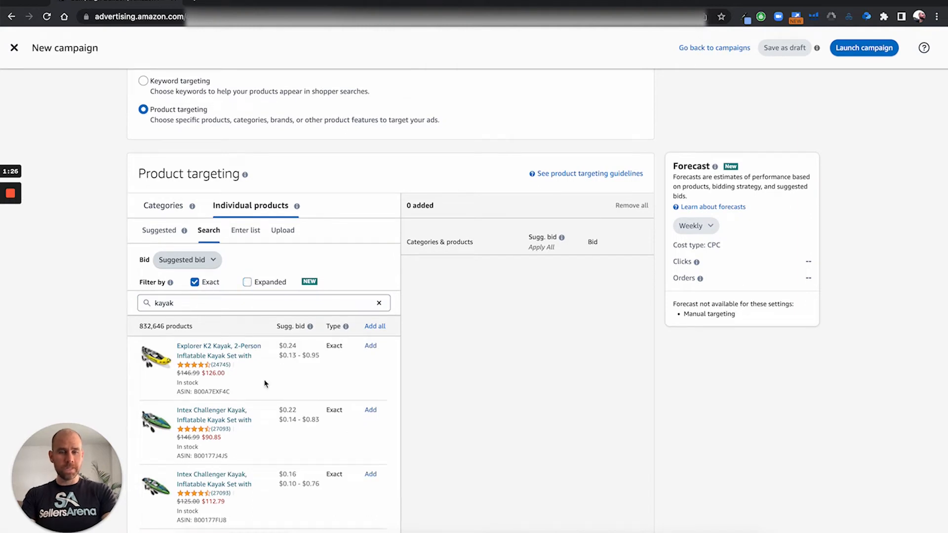
pyautogui.scroll(-2, 265, 384)
pyautogui.scroll(2, 267, 386)
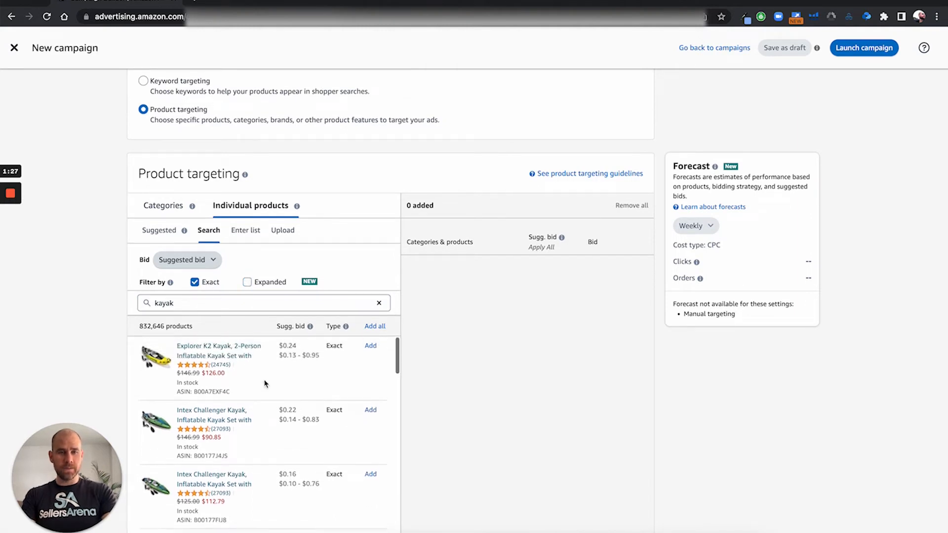
pyautogui.click(373, 346)
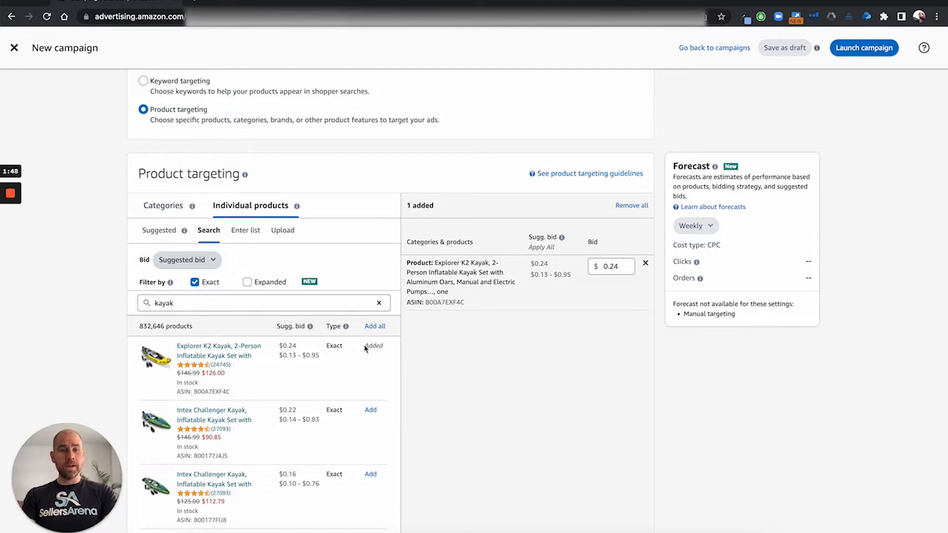
# - Include Expanded in the kayak results filter and add the Explorer K2 Kayak as an expanded product target
pyautogui.click(248, 283)
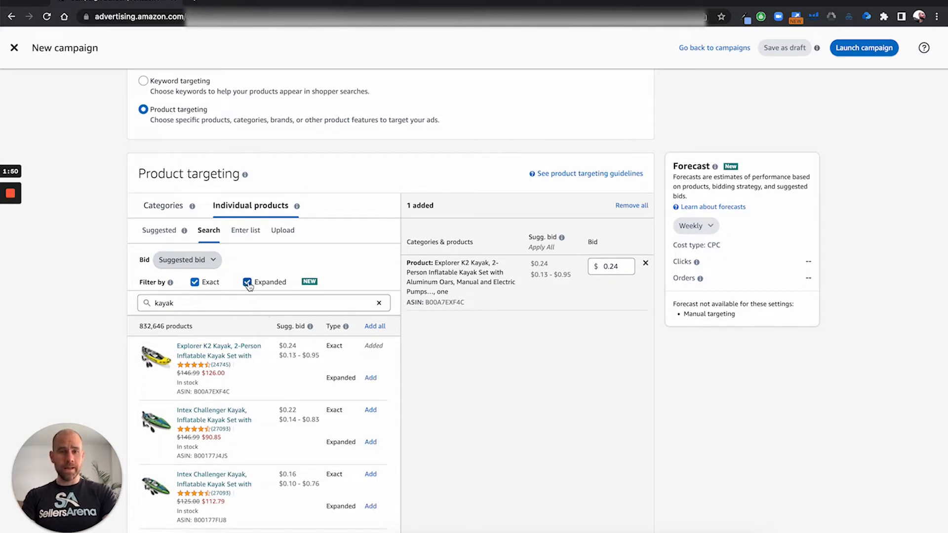
pyautogui.click(370, 379)
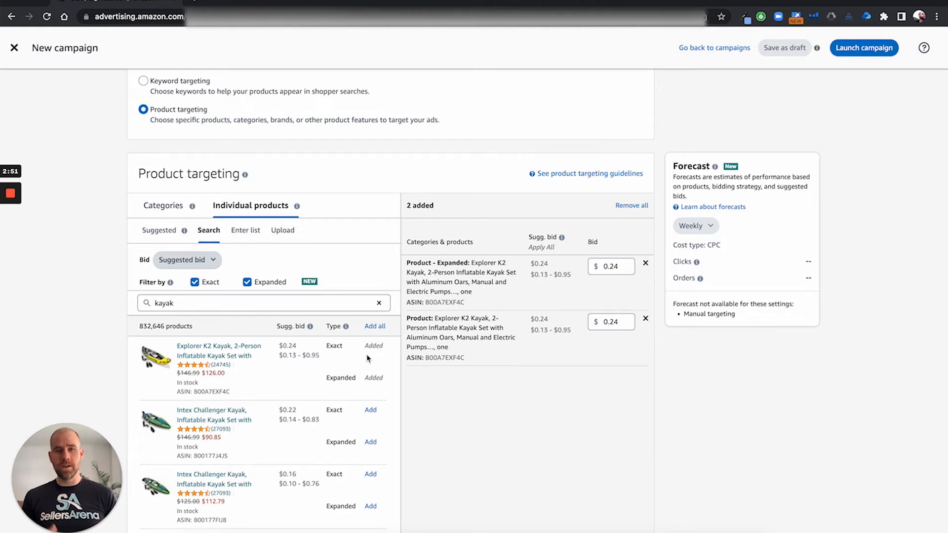
pyautogui.moveTo(346, 328)
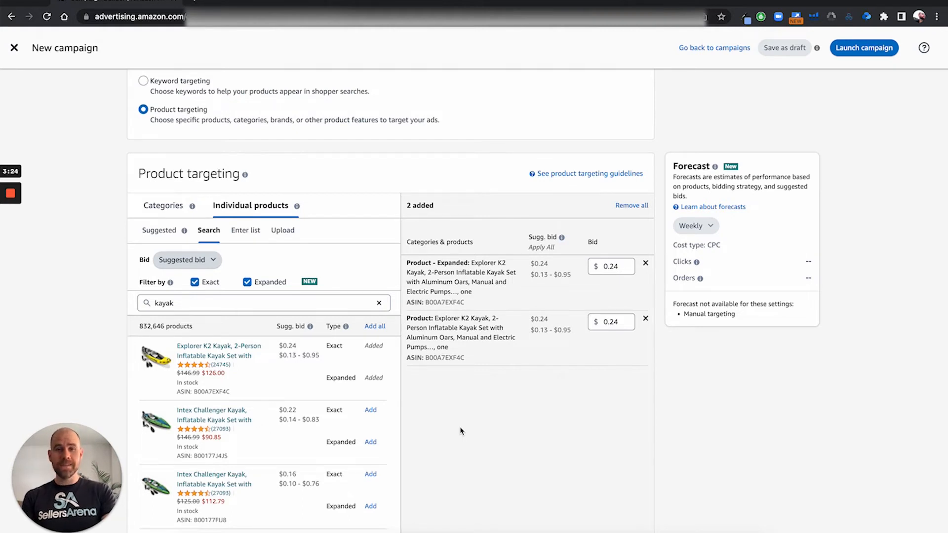
# - Remove both the exact and the expanded Explorer K2 Kayak targets from the added list
pyautogui.scroll(-1, 370, 391)
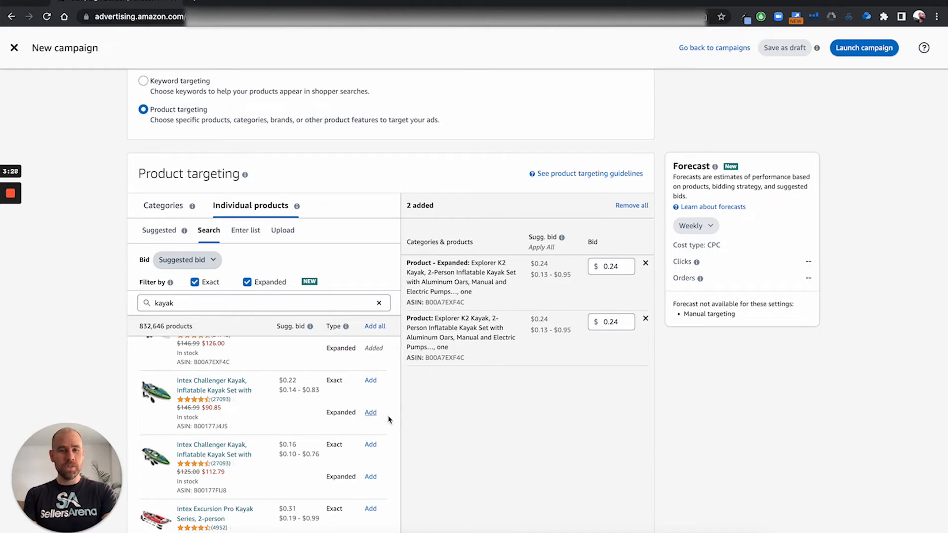
pyautogui.scroll(3, 419, 425)
pyautogui.scroll(-2, 418, 426)
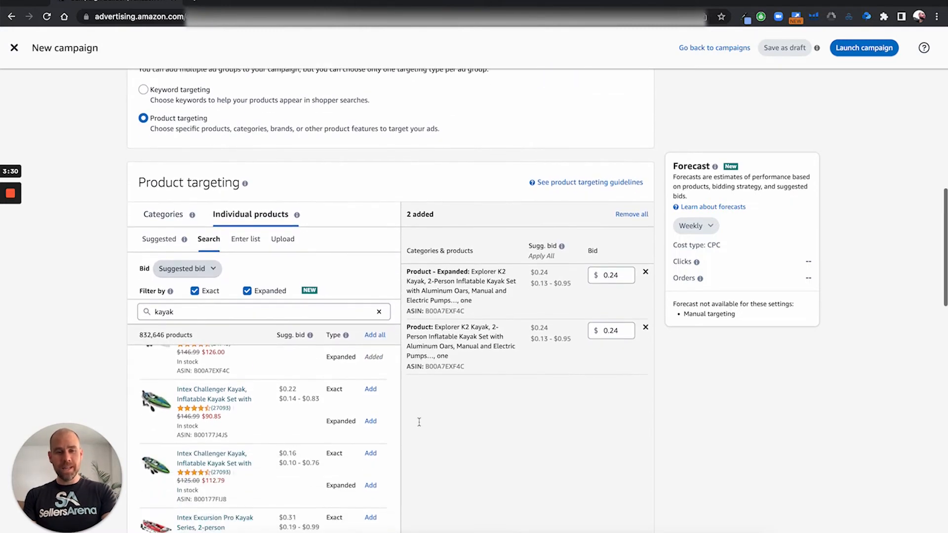
pyautogui.click(645, 327)
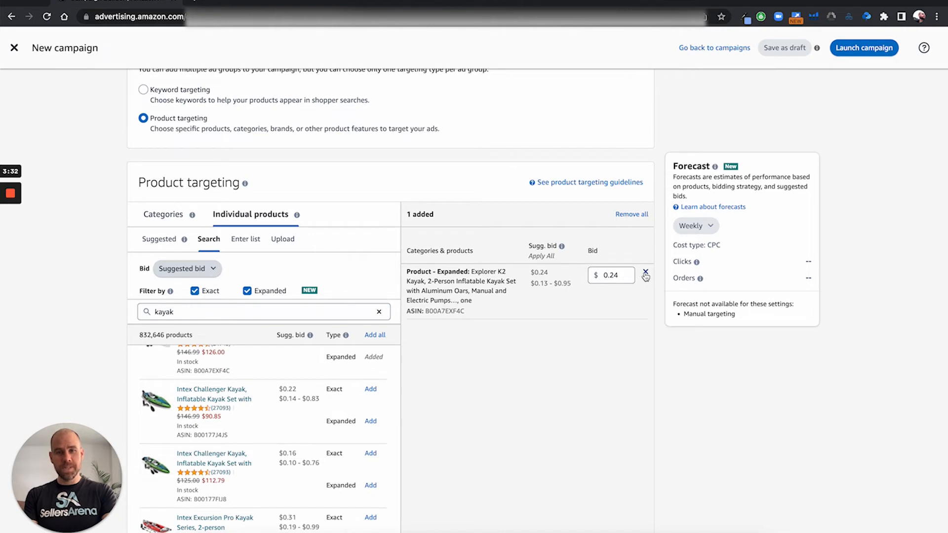
pyautogui.click(646, 272)
# - Filter the kayak results by Expanded only, turning Exact off
pyautogui.scroll(-1, 549, 369)
pyautogui.scroll(1, 366, 420)
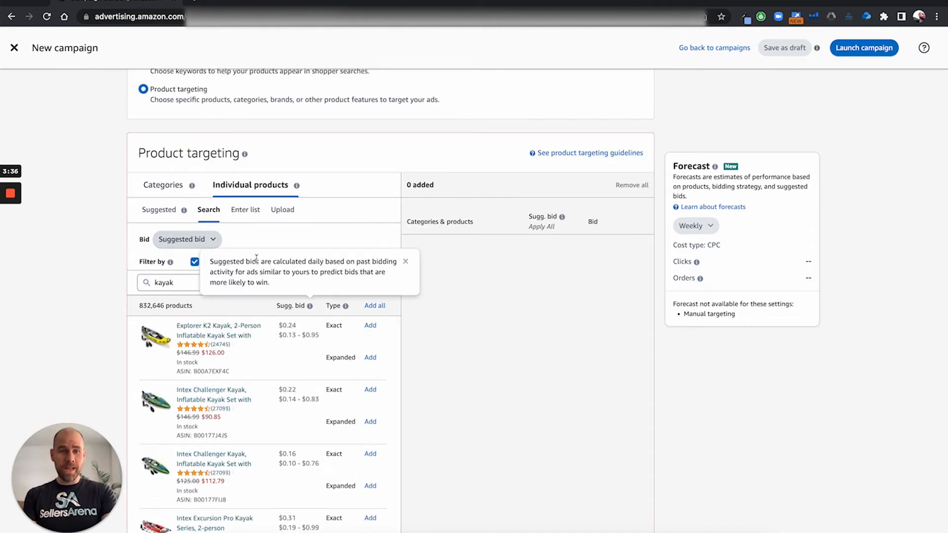
pyautogui.click(247, 261)
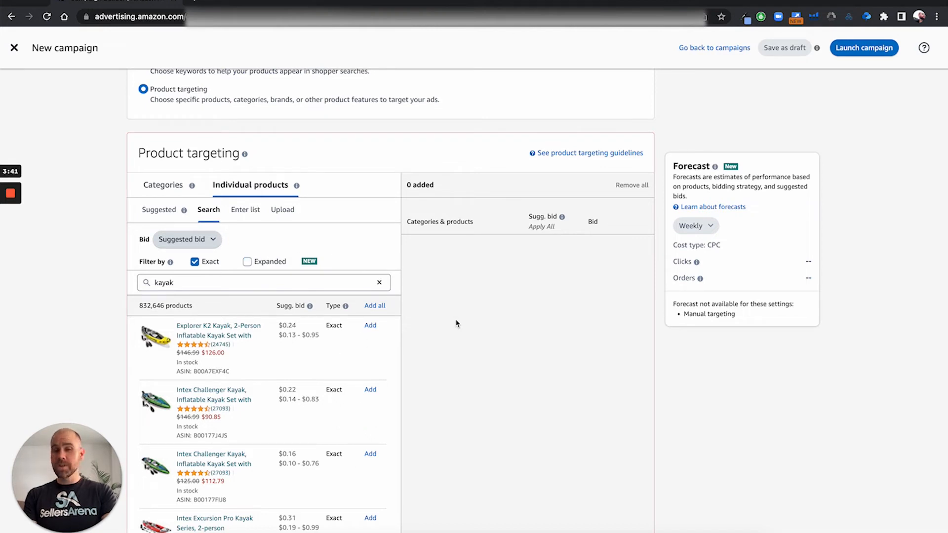
pyautogui.click(194, 262)
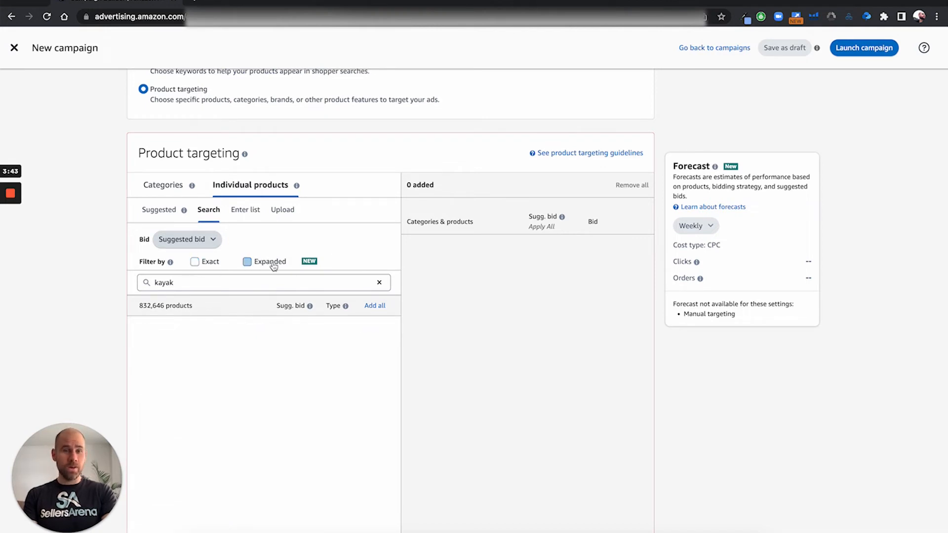
pyautogui.click(246, 261)
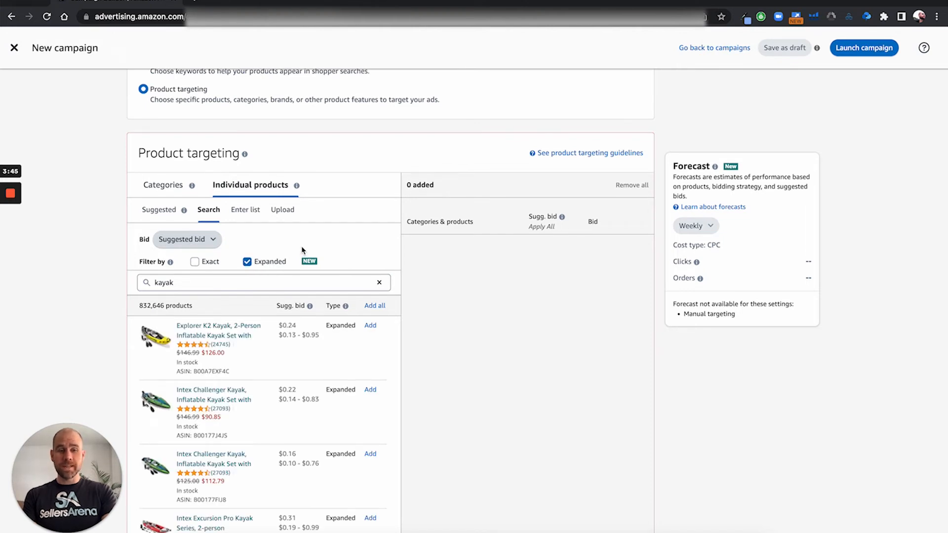
# - Review the expanded kayak results and the optional negative product targeting section for excluding brands and products
pyautogui.scroll(-2, 370, 229)
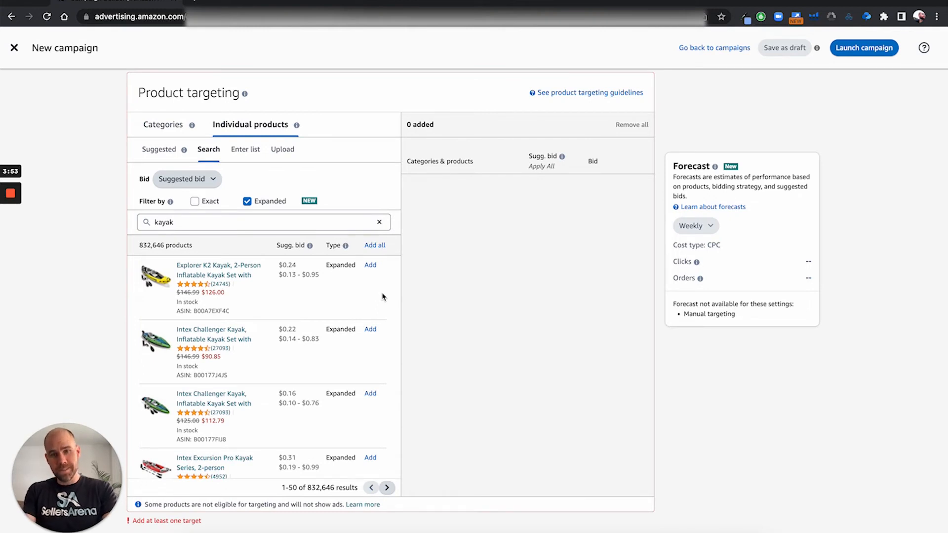
pyautogui.scroll(1, 383, 296)
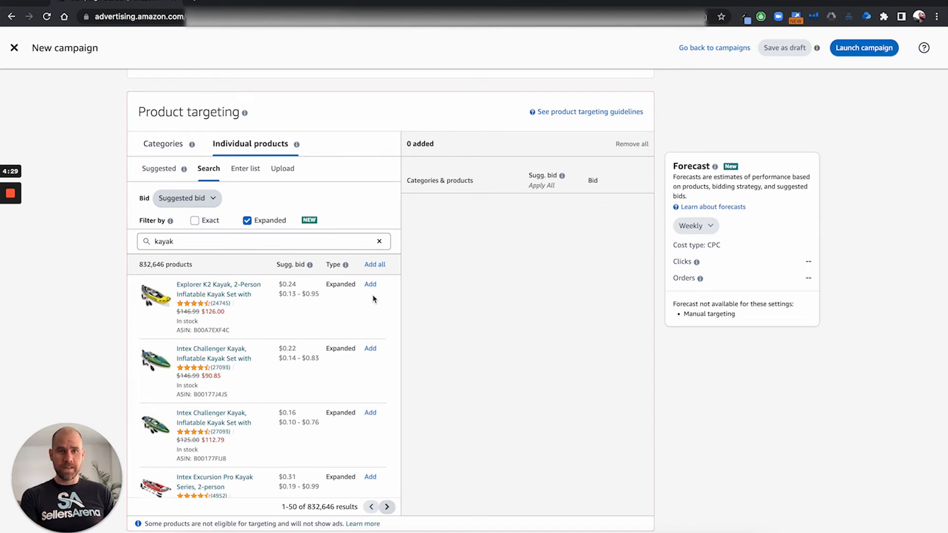
pyautogui.scroll(-2, 372, 299)
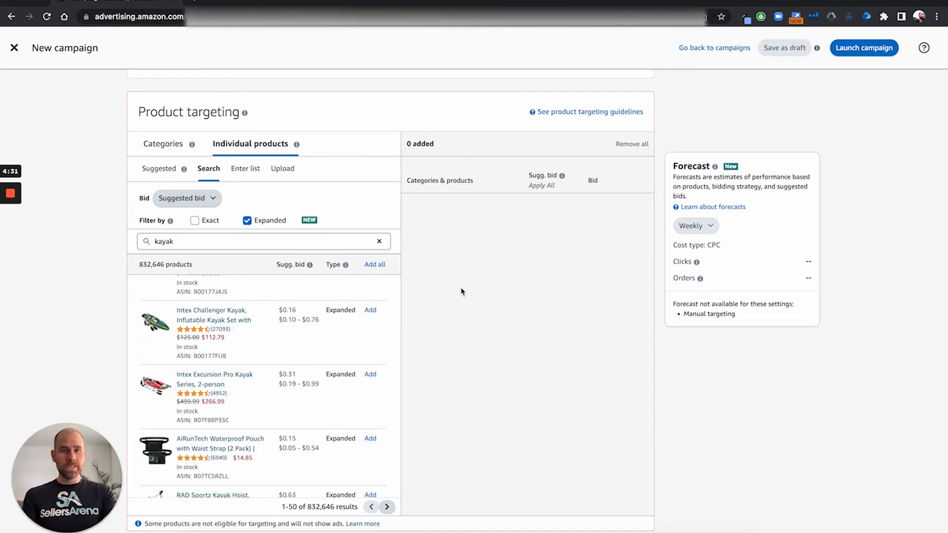
pyautogui.scroll(-5, 461, 291)
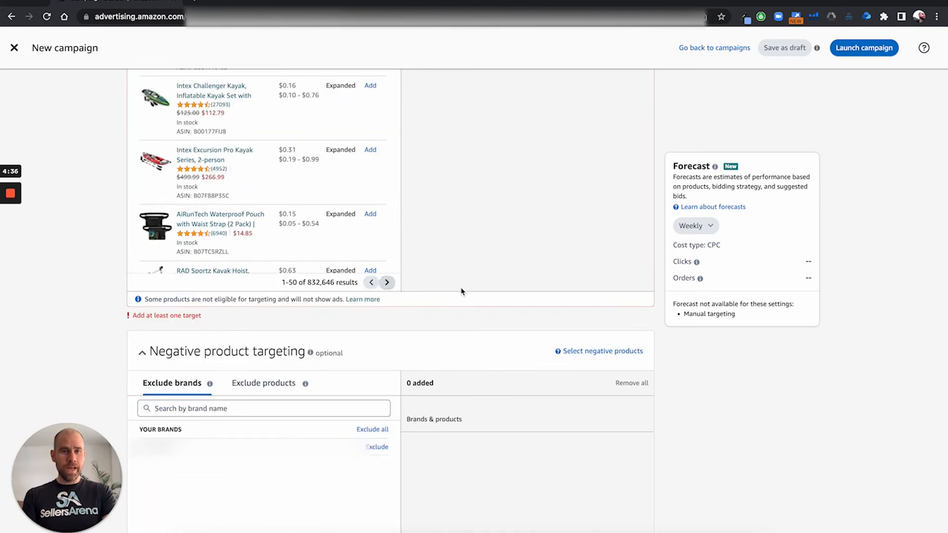
pyautogui.scroll(-3, 461, 291)
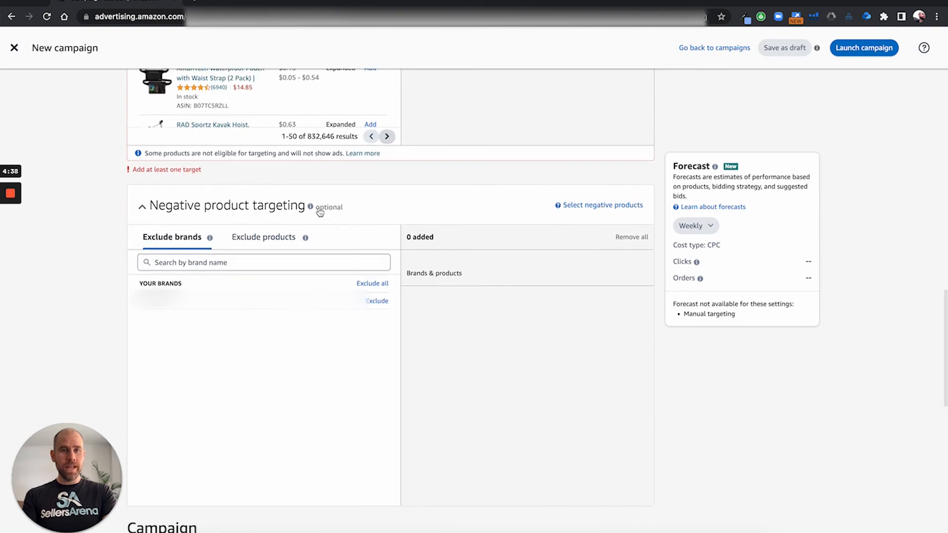
pyautogui.moveTo(311, 207)
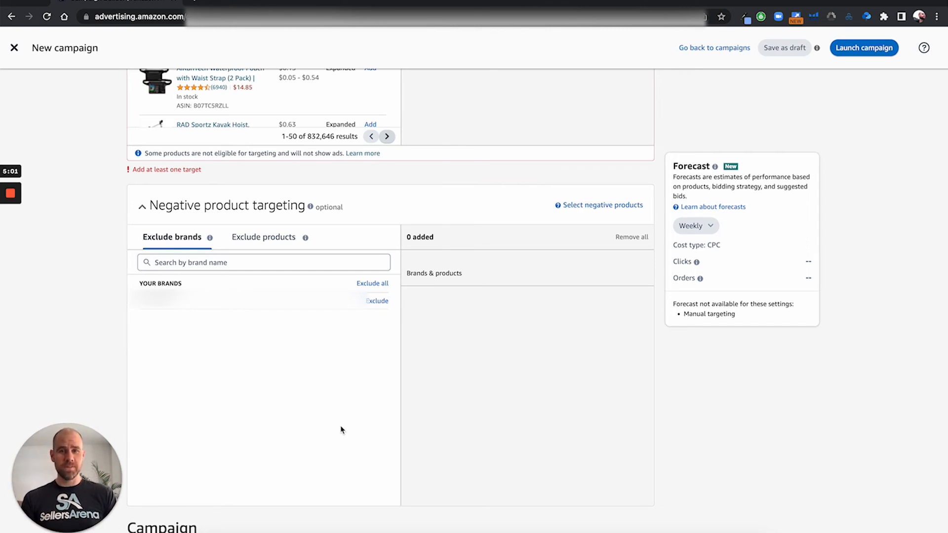
pyautogui.scroll(5, 341, 430)
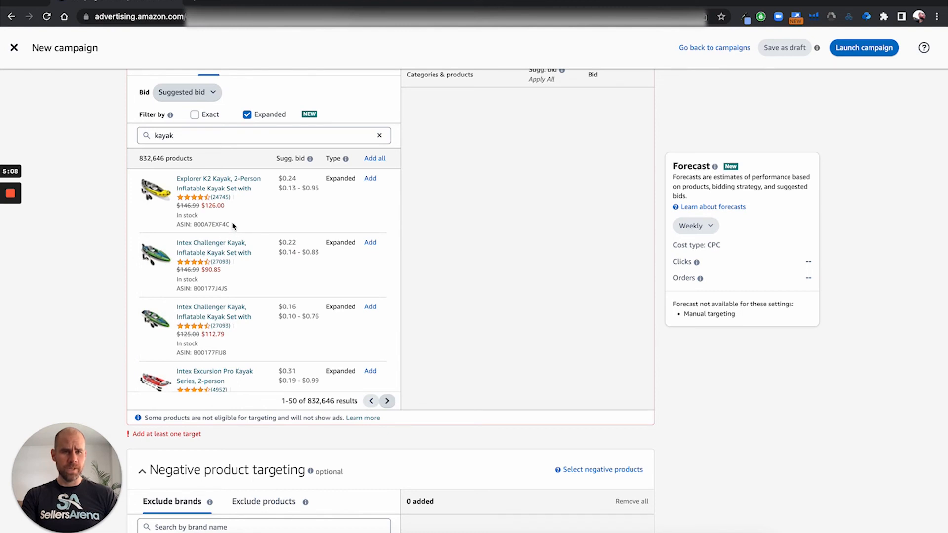
# - Copy the Explorer K2 Kayak's ASIN, B00A7EXF4C, from the expanded results and exclude it through the negative product targeting ASIN list
pyautogui.moveTo(230, 225); pyautogui.dragTo(195, 223)
pyautogui.press('super+c')
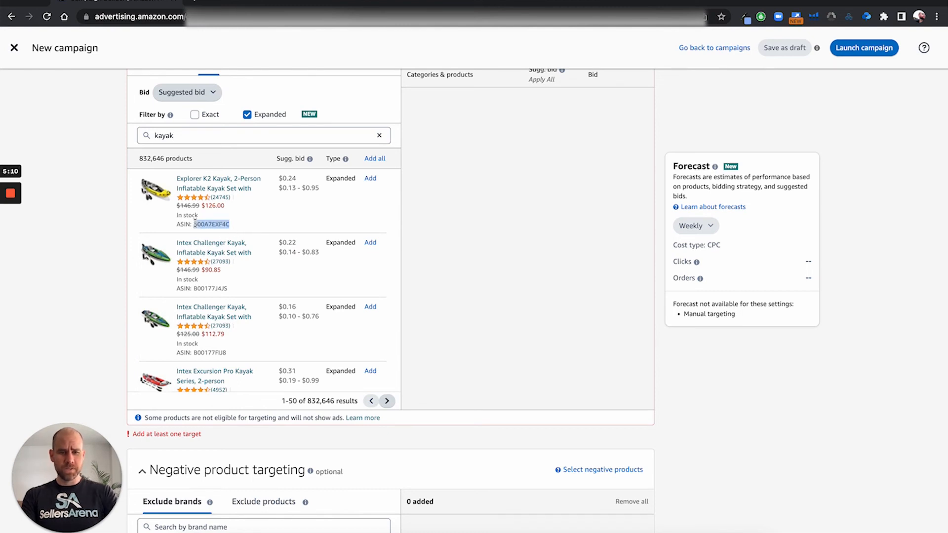
pyautogui.scroll(-1, 195, 223)
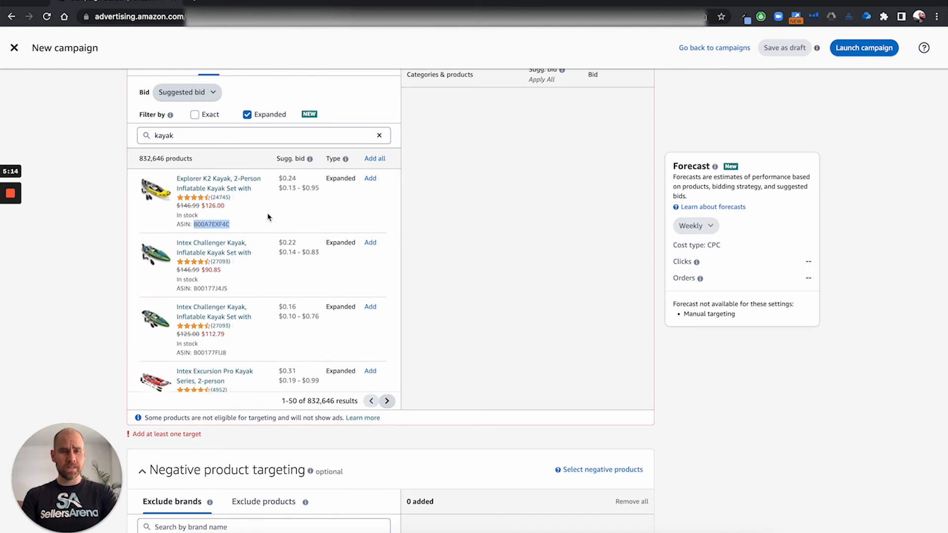
pyautogui.scroll(-3, 269, 216)
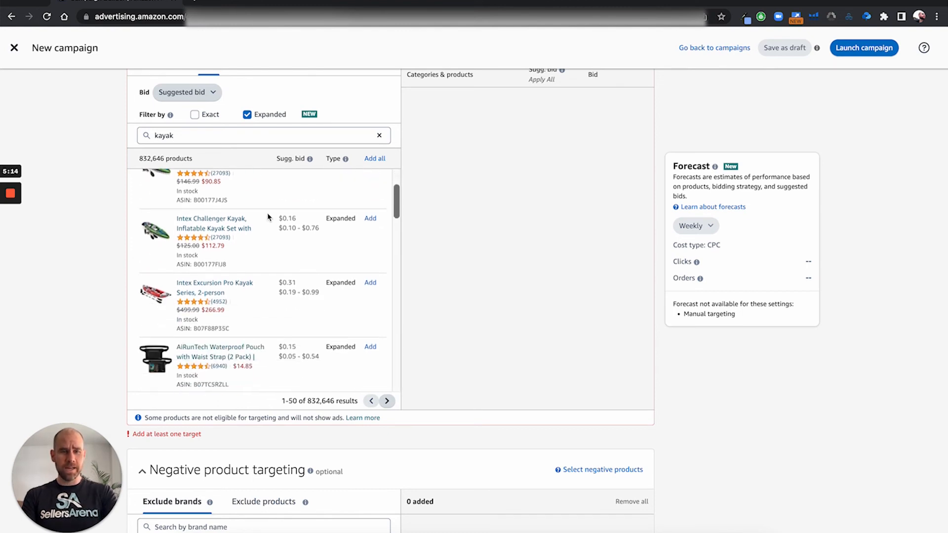
pyautogui.scroll(-5, 441, 260)
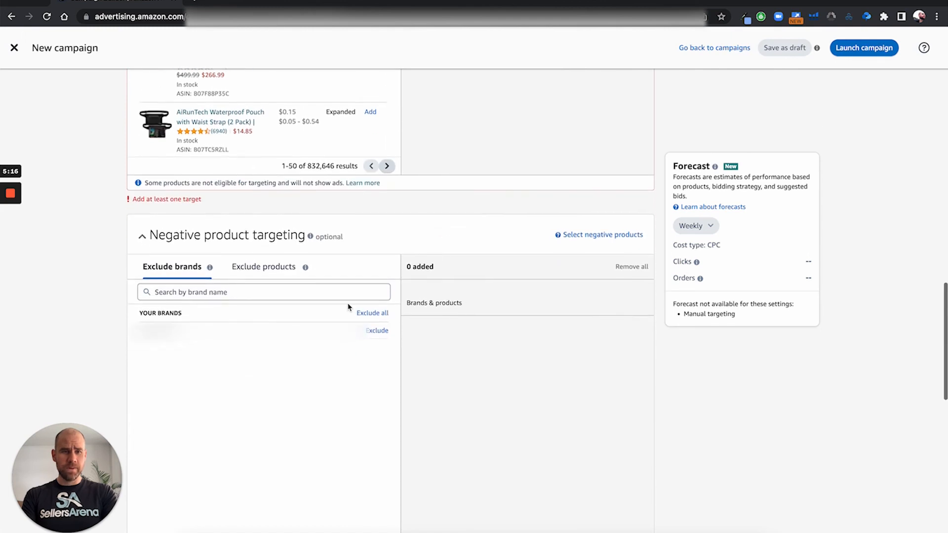
pyautogui.click(268, 270)
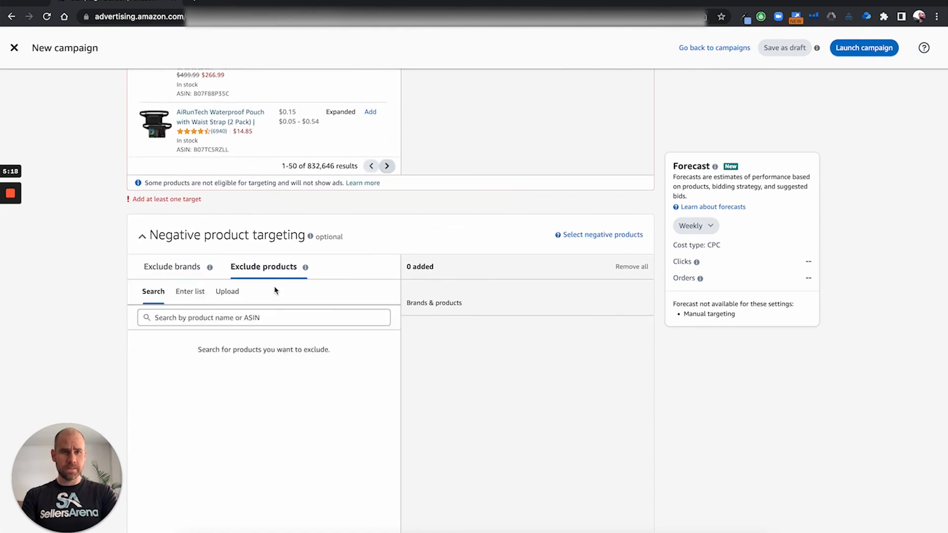
pyautogui.click(197, 296)
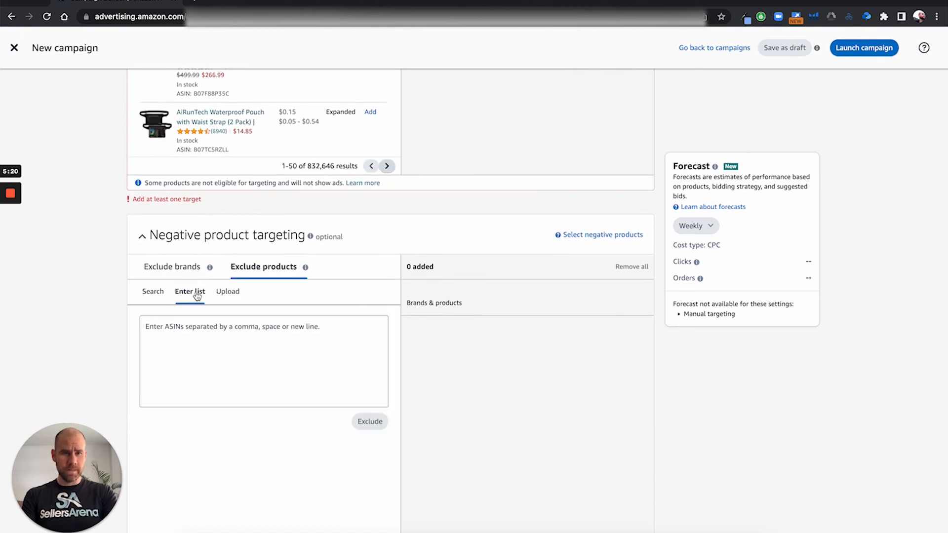
pyautogui.click(214, 329)
pyautogui.press('super+v')
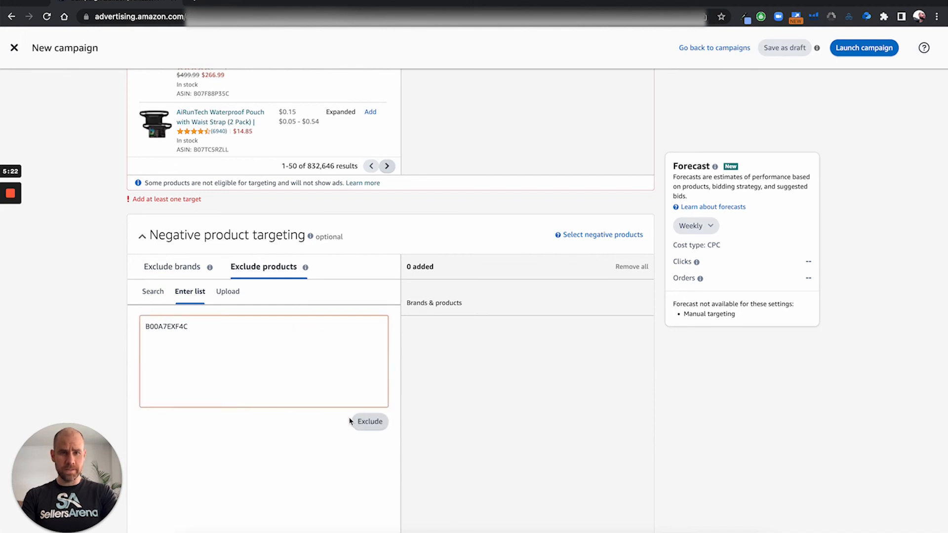
pyautogui.click(366, 422)
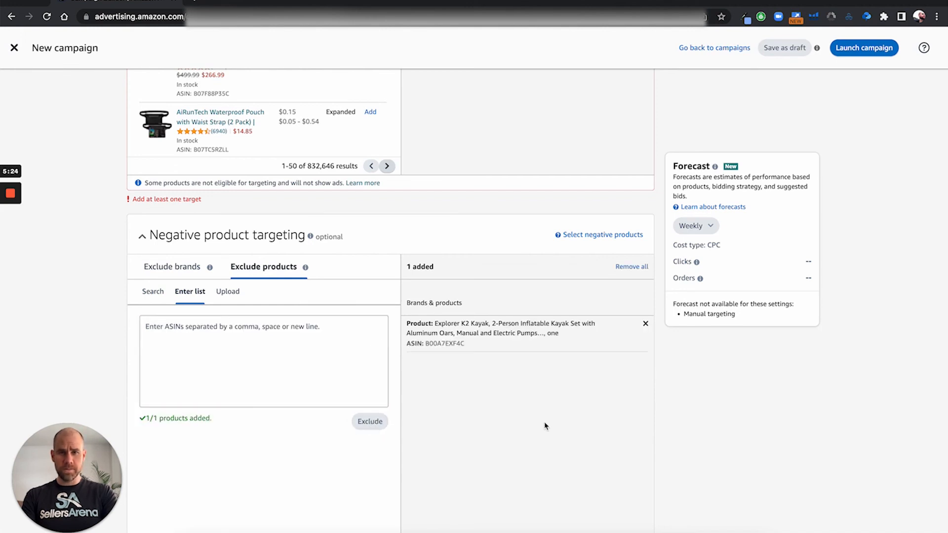